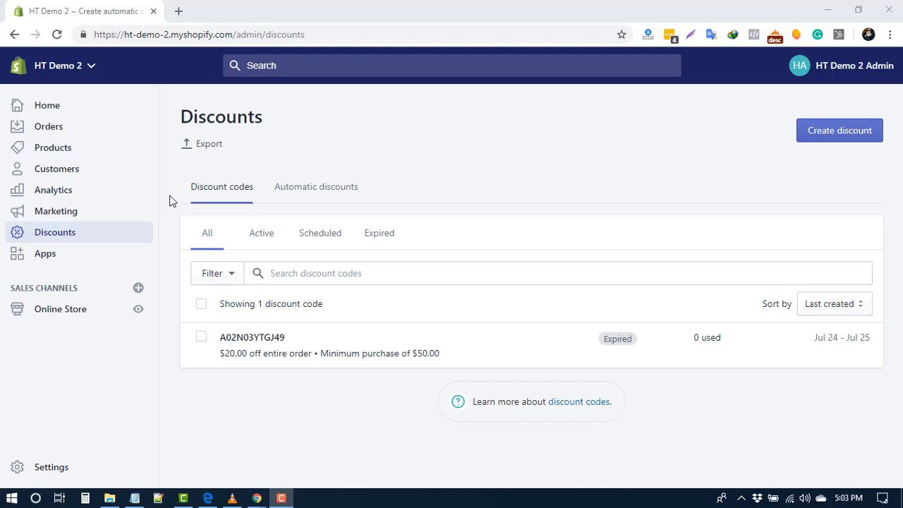
Start creating a new automatic discount.
left_click(851, 141)
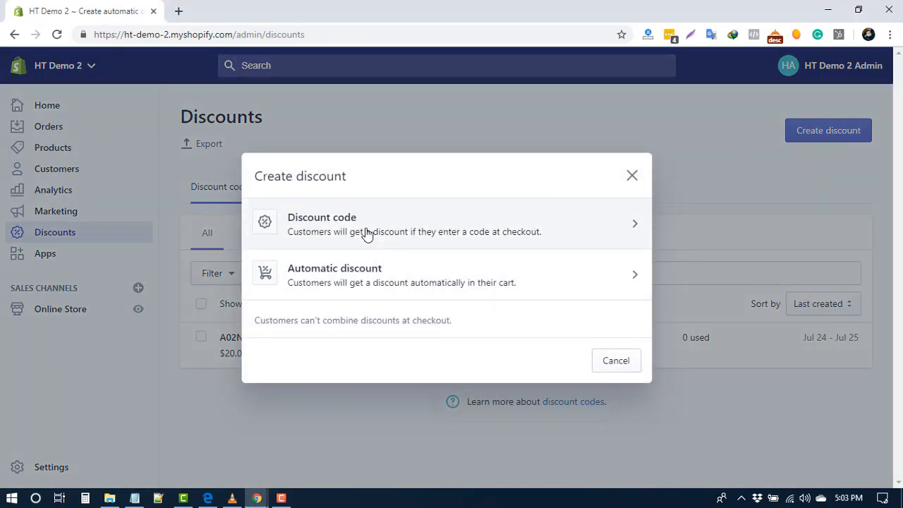
left_click(362, 276)
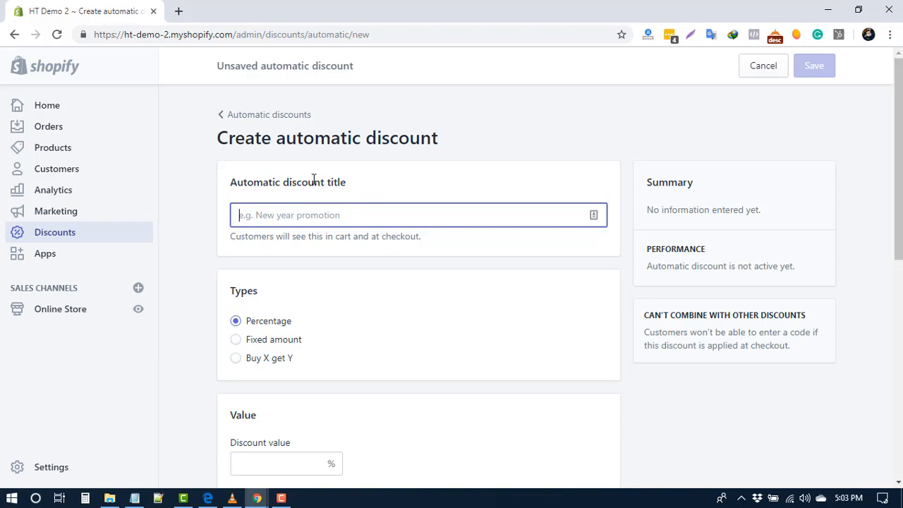
Look through the automatic discount form's sections, from the title and types down to the minimum requirements and active dates.
scroll(313, 182, "down", 1)
scroll(248, 238, "down", 4)
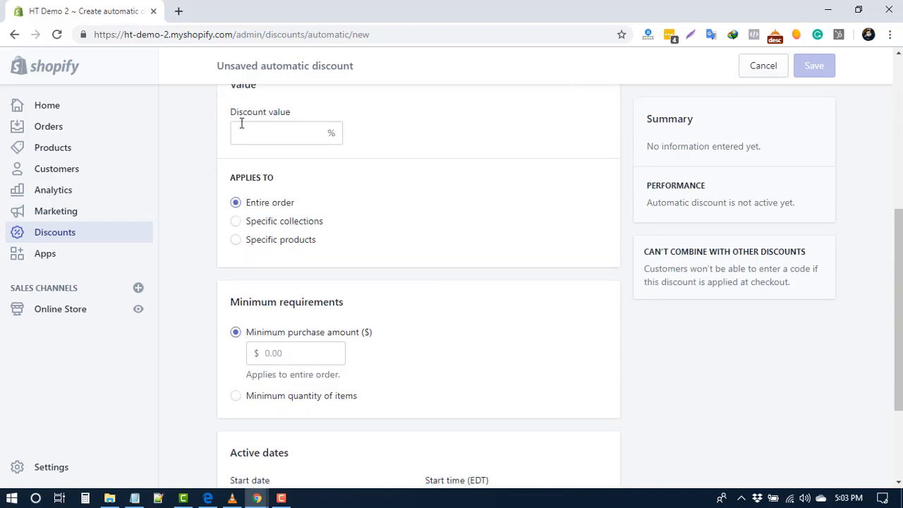
scroll(240, 161, "up", 1)
scroll(254, 211, "down", 1)
scroll(303, 307, "down", 1)
scroll(285, 312, "down", 2)
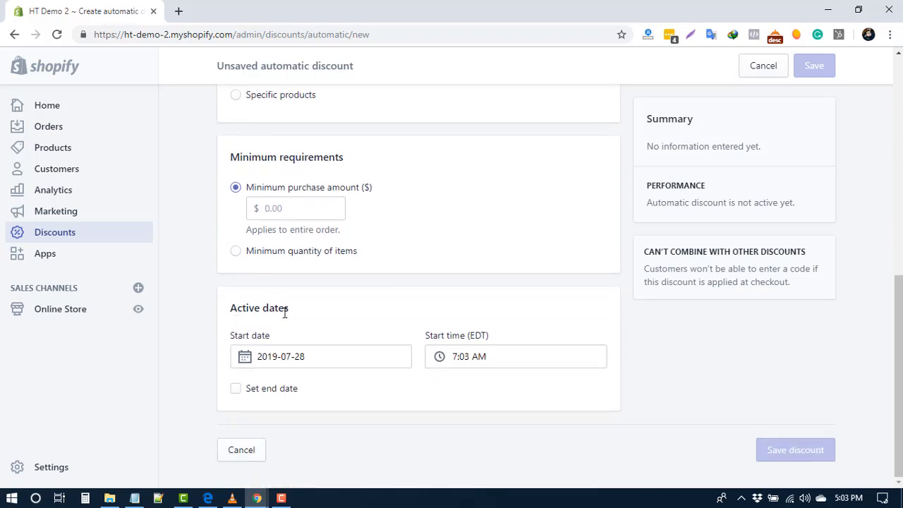
scroll(401, 324, "up", 8)
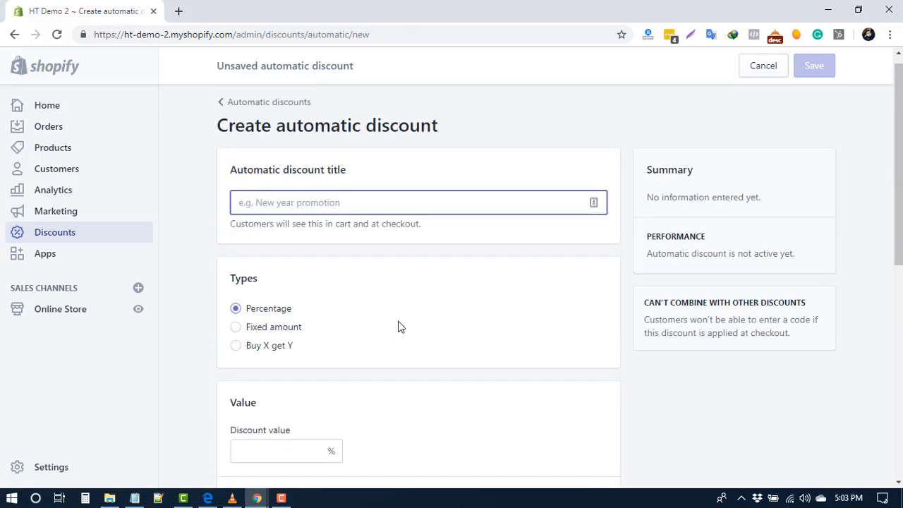
Title the automatic discount "summer sale".
scroll(381, 296, "up", 1)
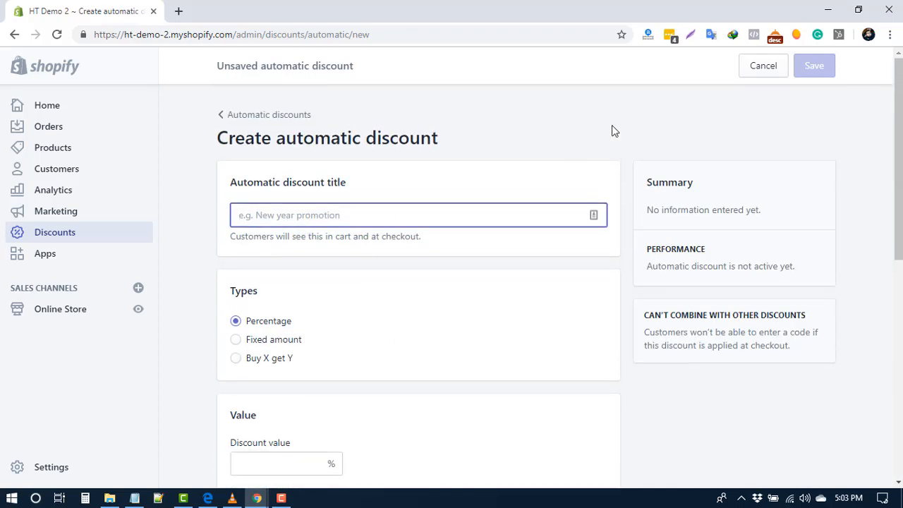
type("summ")
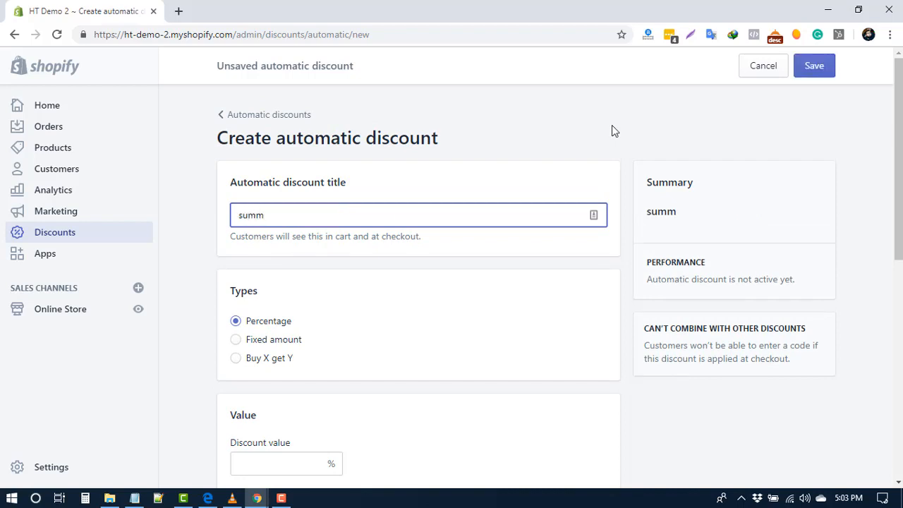
type("er sale")
Make the discount a percentage type with a value of 20%.
scroll(465, 254, "down", 1)
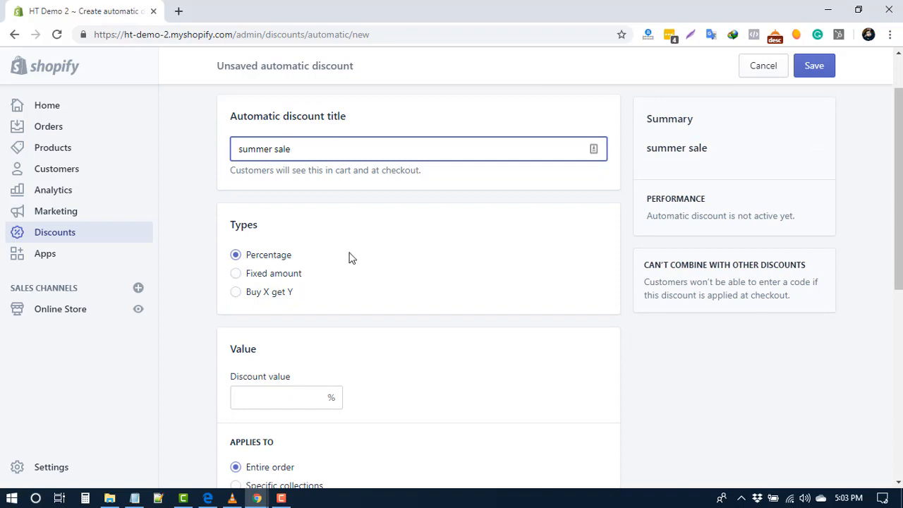
left_click(250, 255)
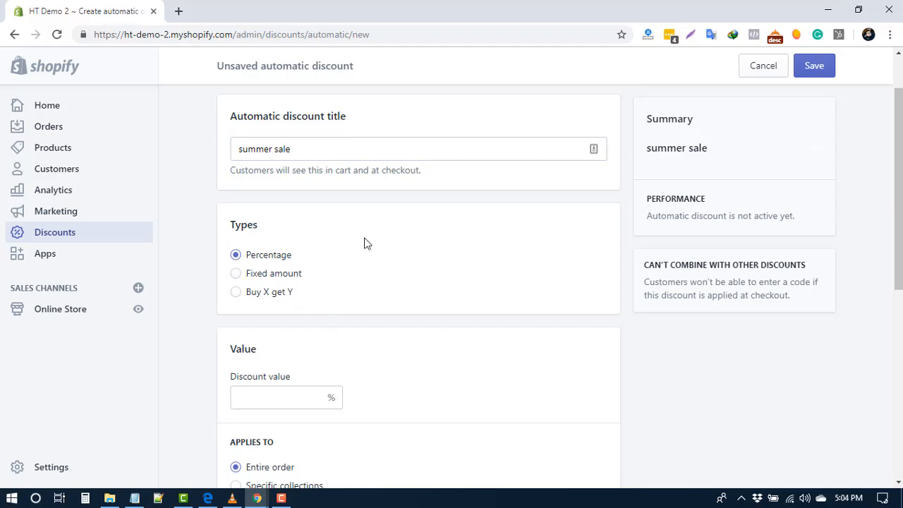
left_click(271, 399)
type("20")
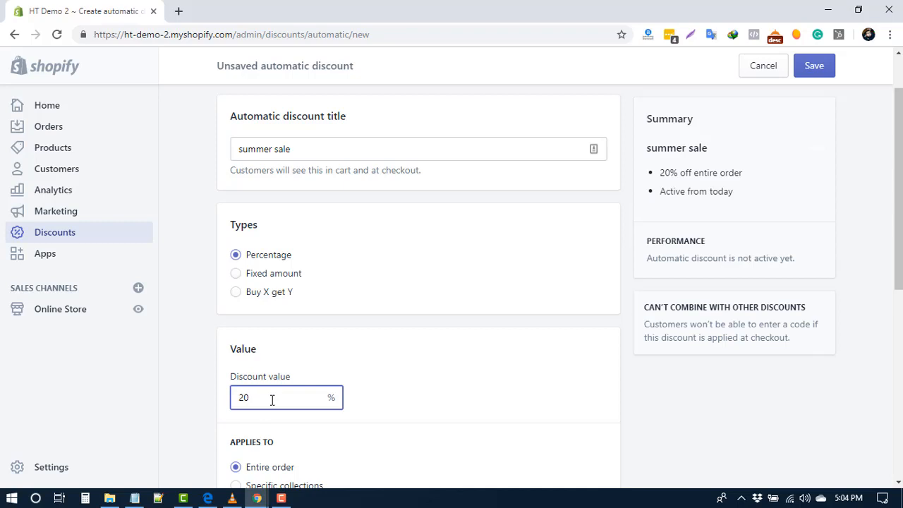
left_click(386, 389)
scroll(289, 400, "down", 1)
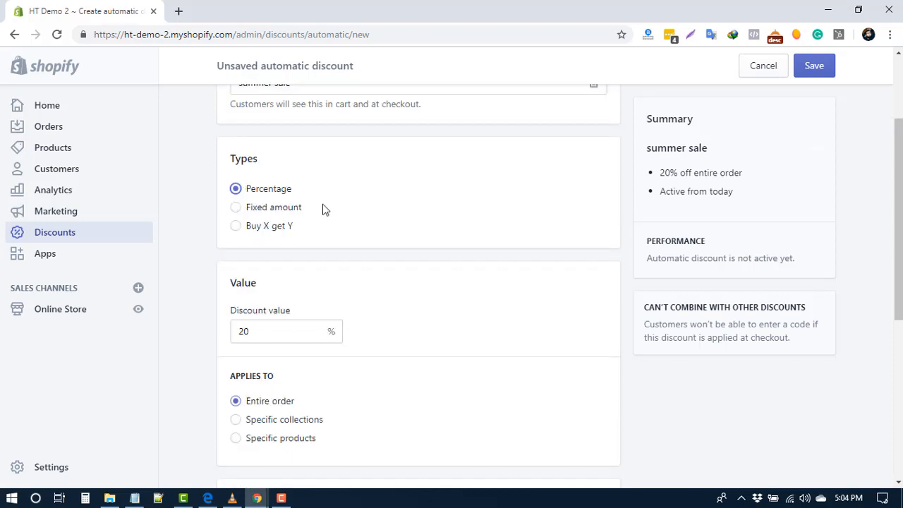
Change the discount type to a fixed amount with a value of $10.00.
left_click(238, 212)
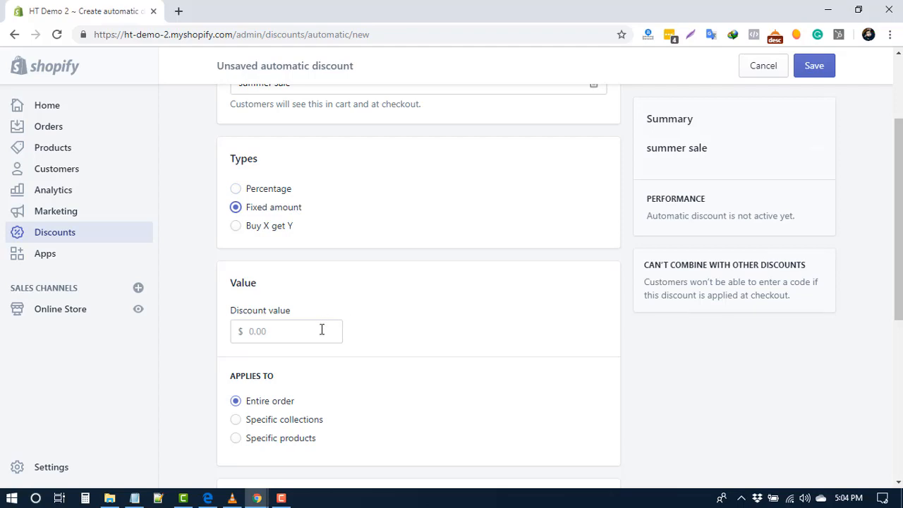
left_click(291, 329)
type("10")
left_click(381, 325)
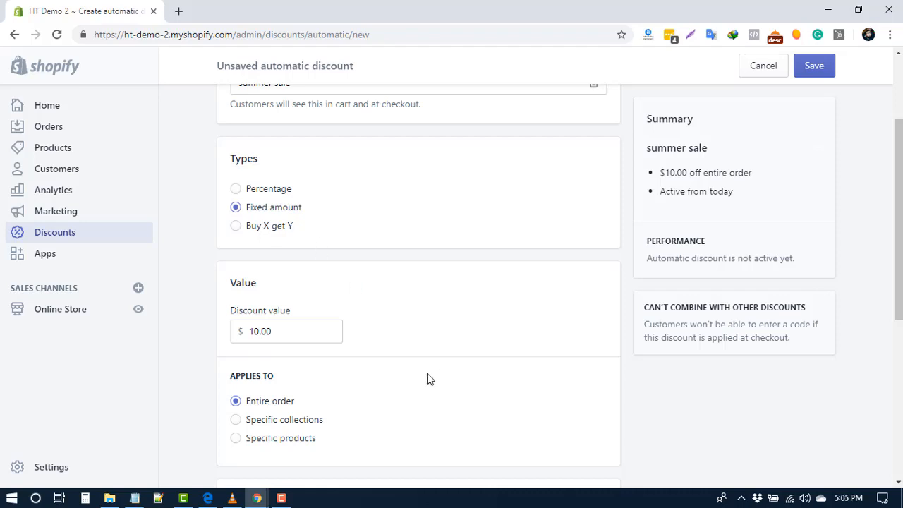
Apply the discount to specific collections and add the Summer collection.
scroll(427, 380, "down", 1)
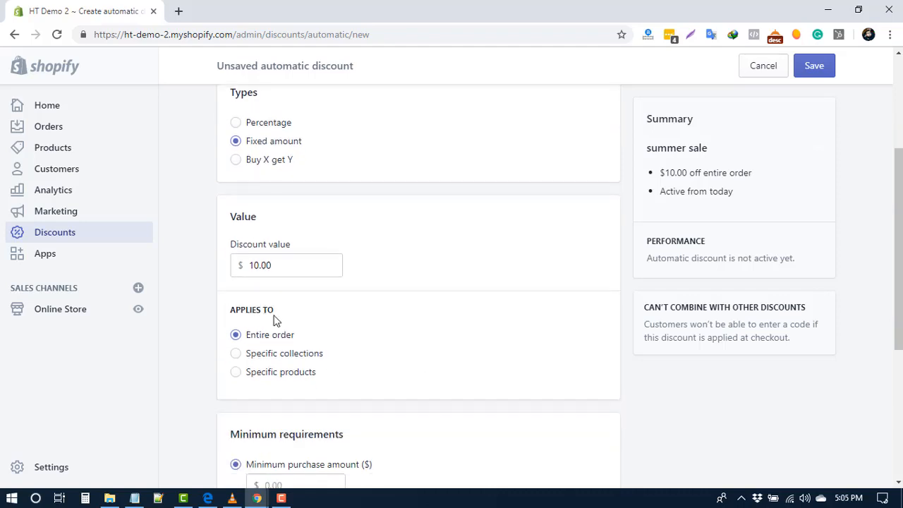
scroll(275, 319, "down", 1)
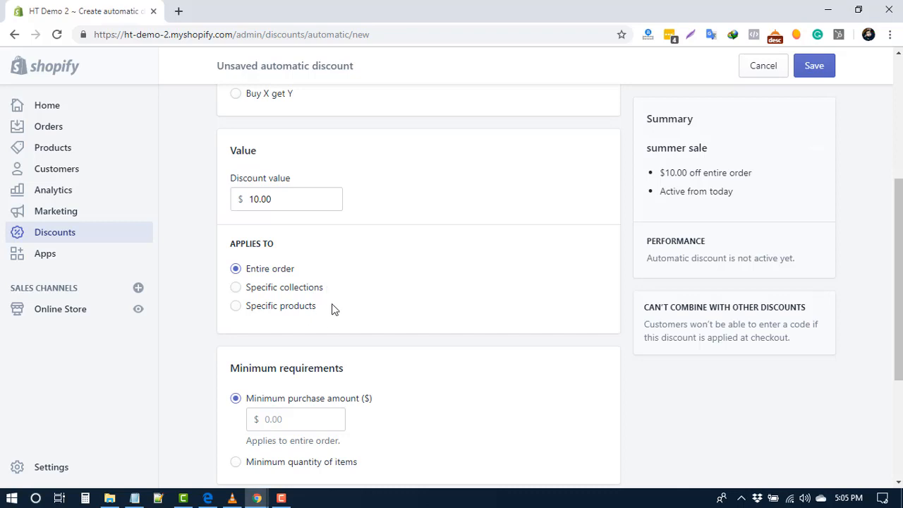
left_click(236, 287)
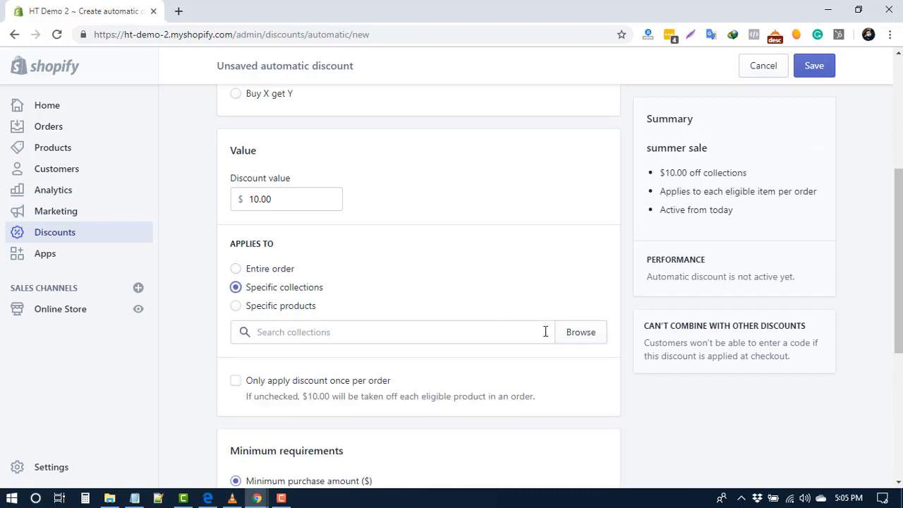
left_click(597, 339)
left_click(258, 230)
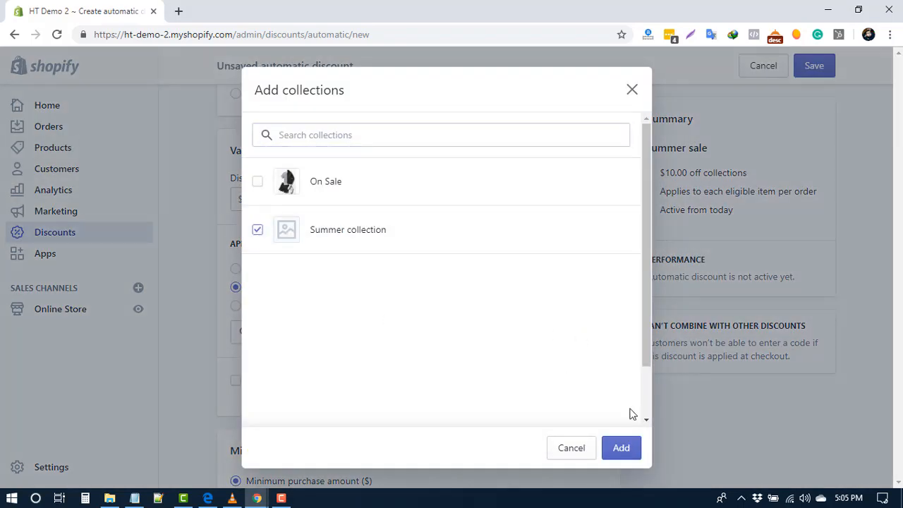
left_click(621, 447)
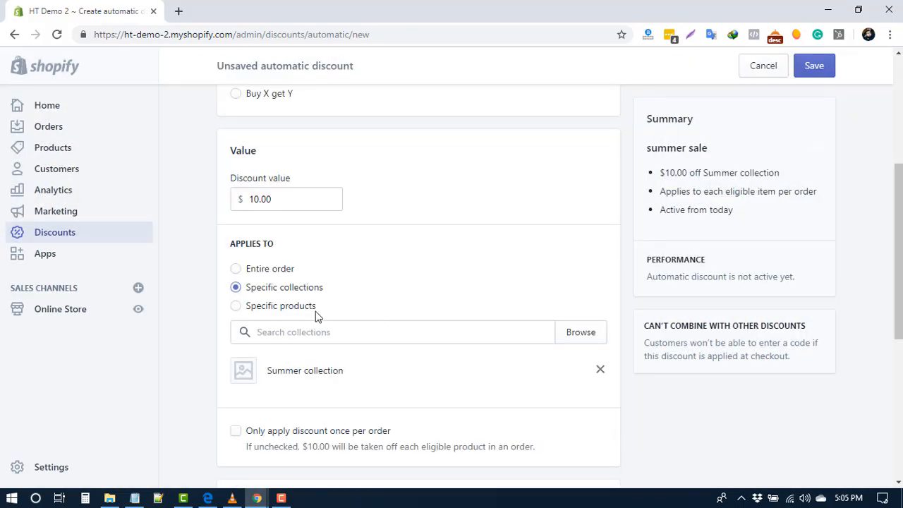
Apply the discount to specific products and add 1 Microphone and 2 Mobile Phone.
left_click(236, 307)
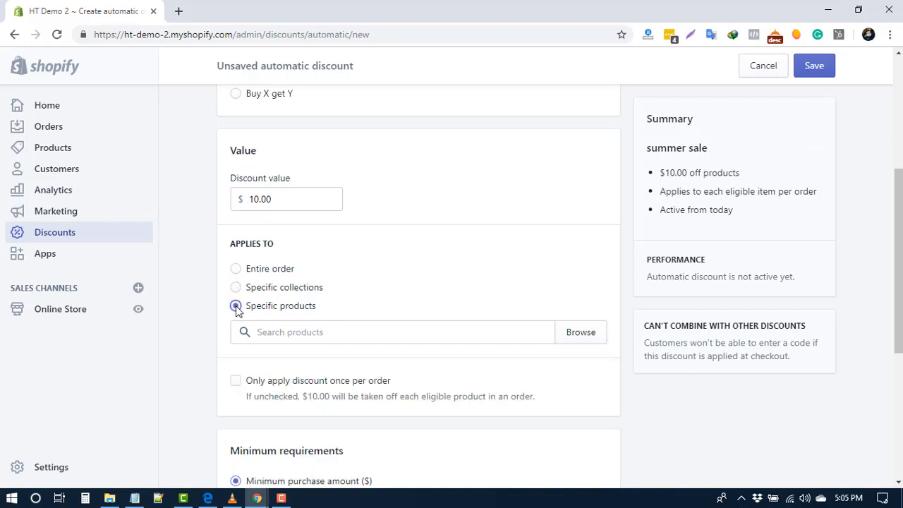
left_click(578, 333)
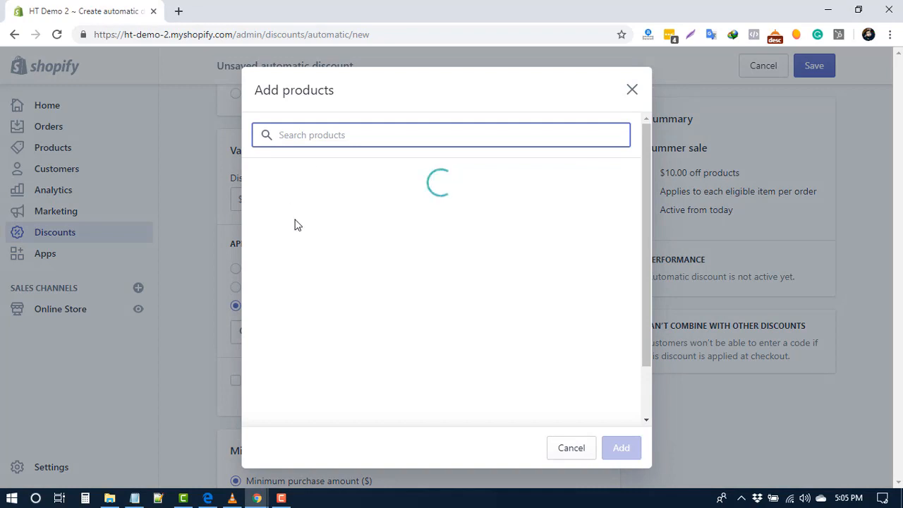
left_click(257, 182)
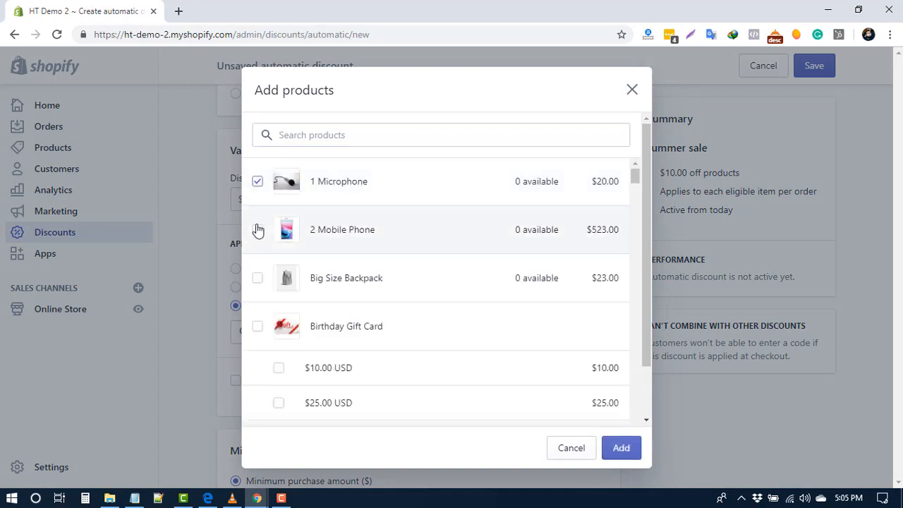
left_click(257, 231)
left_click(633, 447)
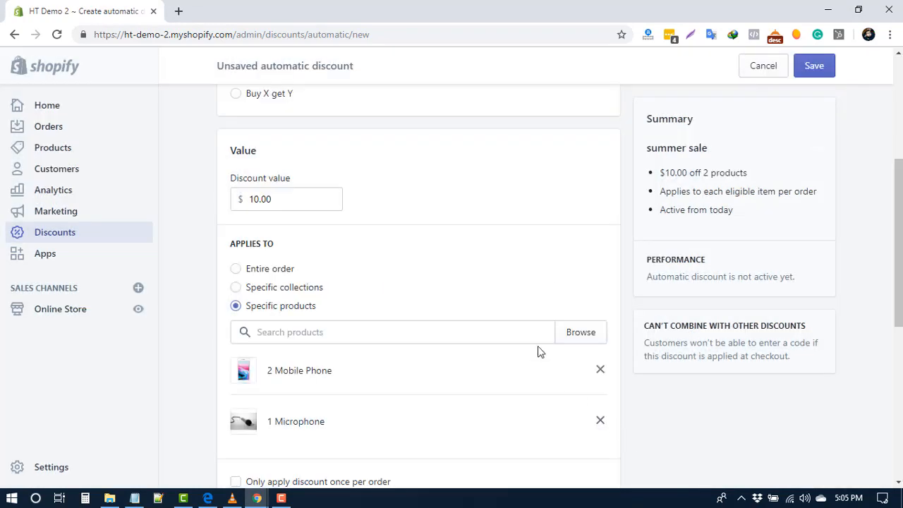
Restrict the discount so that it applies only once per order.
scroll(465, 286, "down", 3)
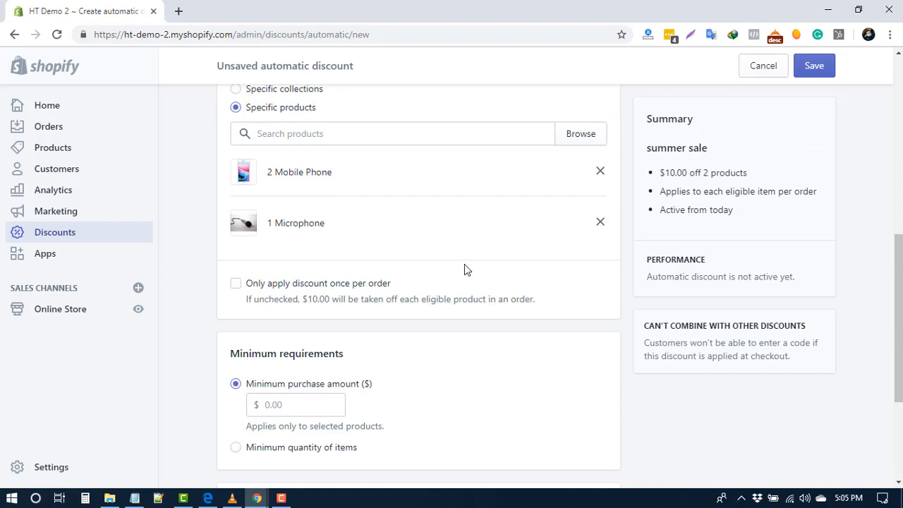
scroll(459, 275, "up", 1)
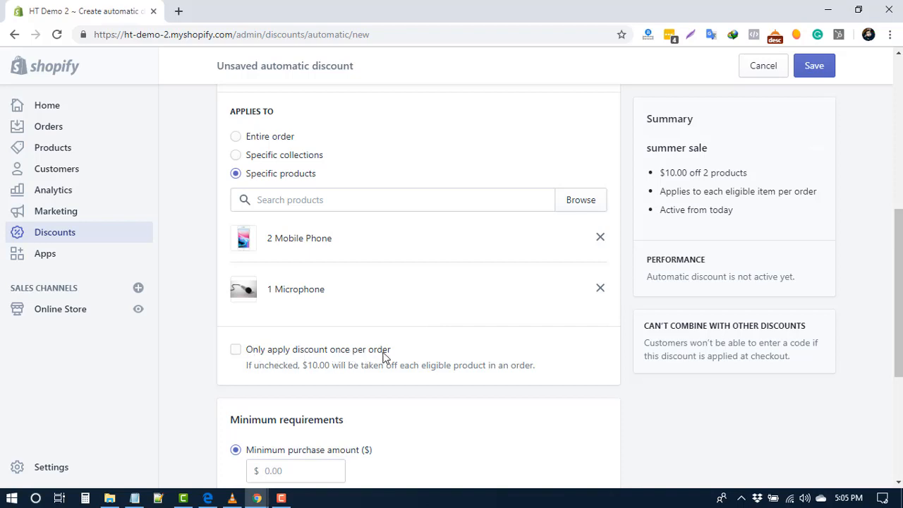
left_click(236, 350)
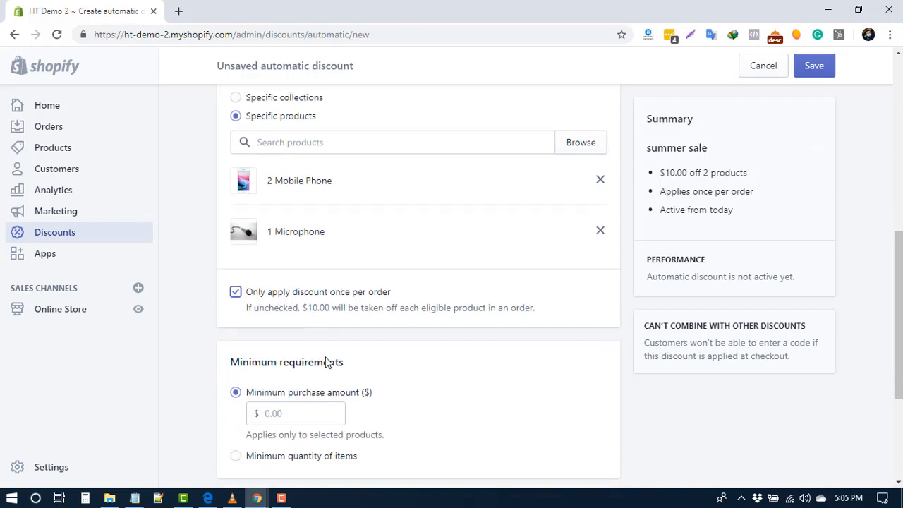
Set the minimum purchase amount required for the discount to $100.
scroll(303, 360, "down", 1)
scroll(333, 330, "down", 1)
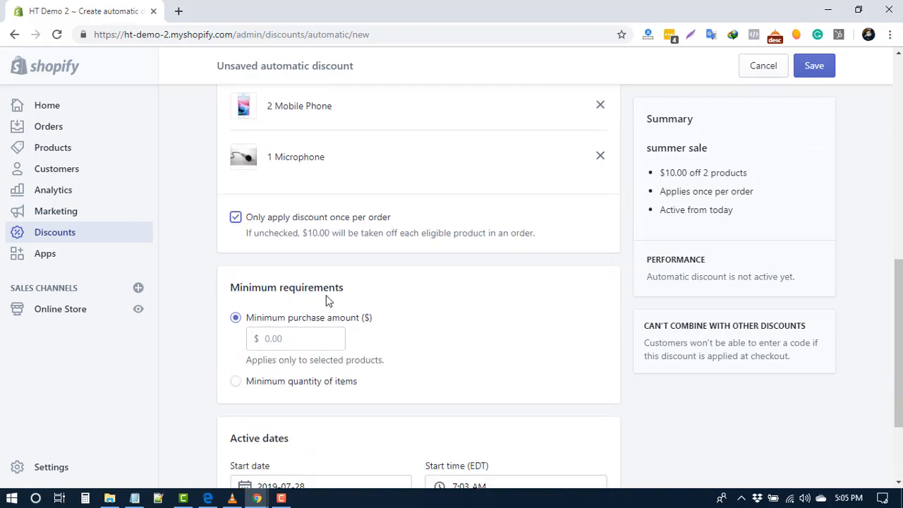
scroll(315, 293, "down", 1)
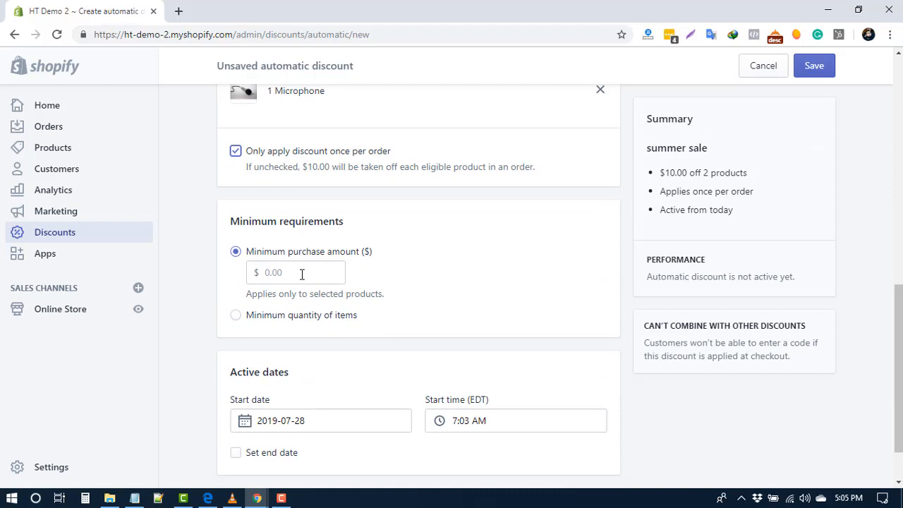
left_click(301, 274)
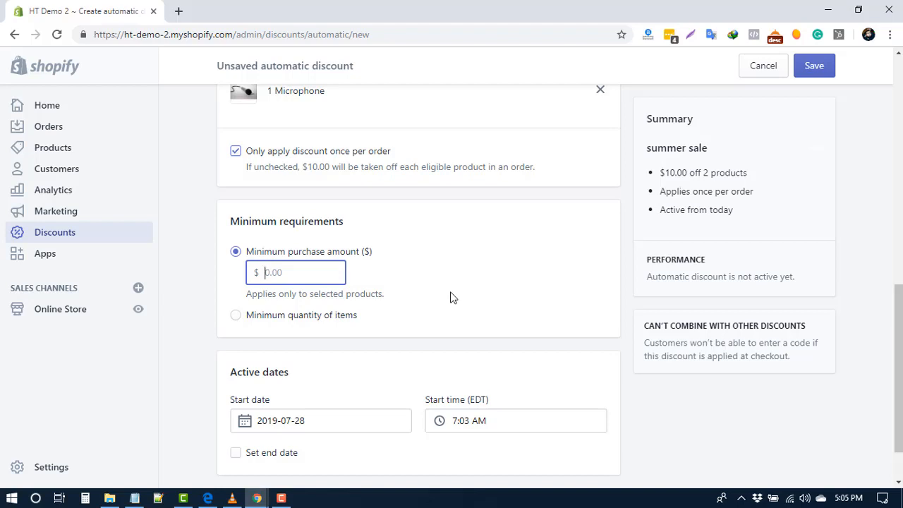
type("100")
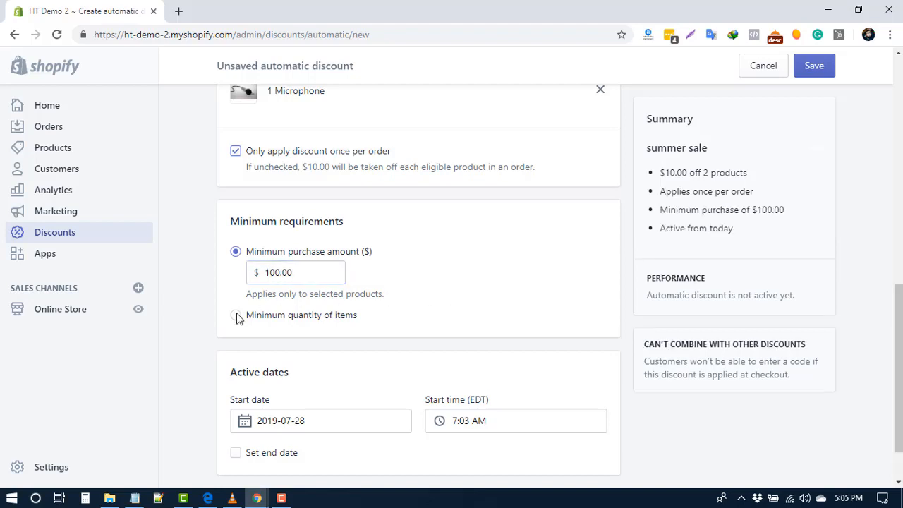
Switch the minimum requirement to a minimum quantity of 5 items.
left_click(236, 315)
left_click(280, 295)
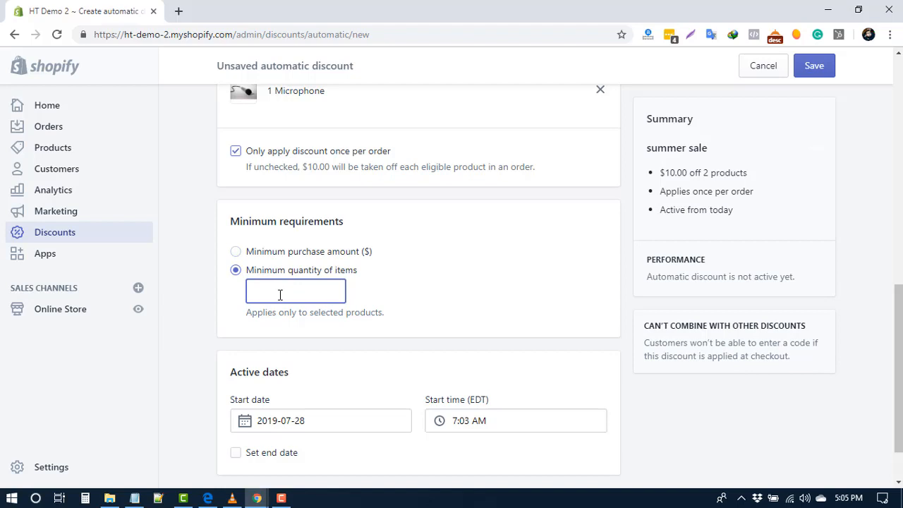
type("5")
left_click(381, 266)
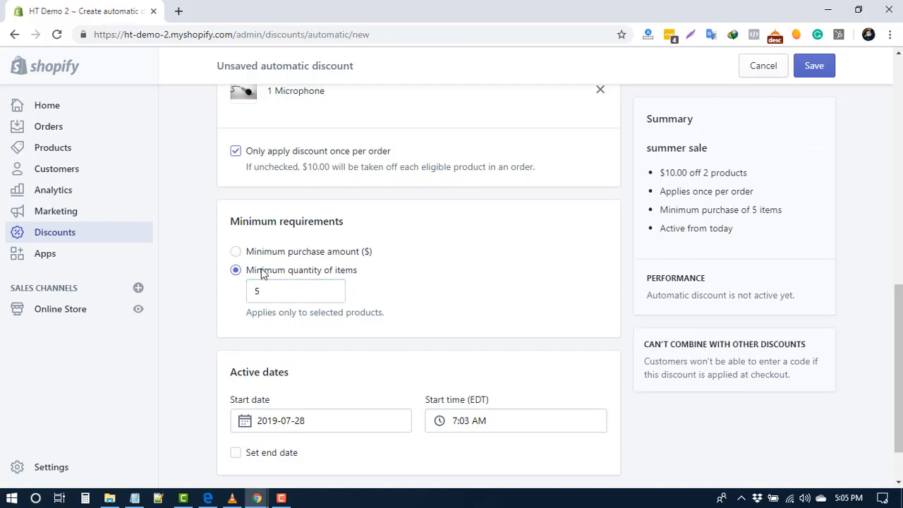
Turn on an end date in the discount's active dates and turn it off again.
scroll(323, 323, "down", 2)
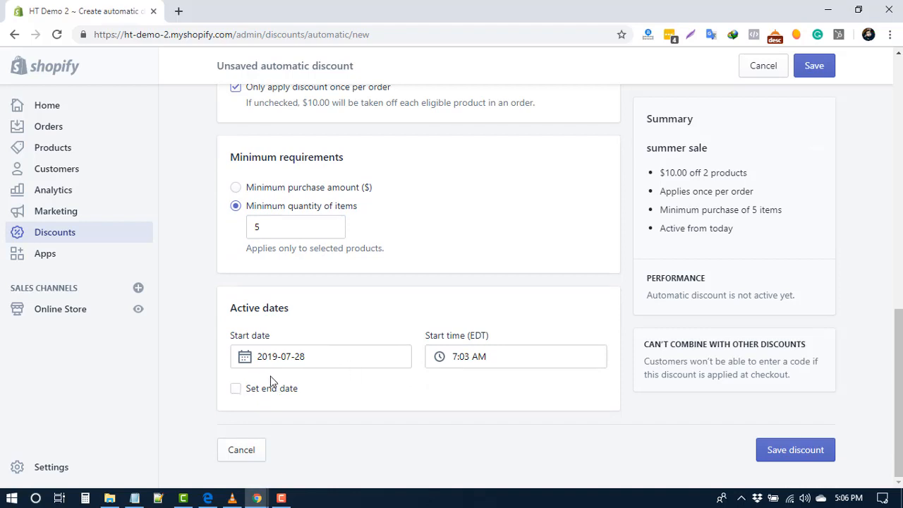
left_click(236, 389)
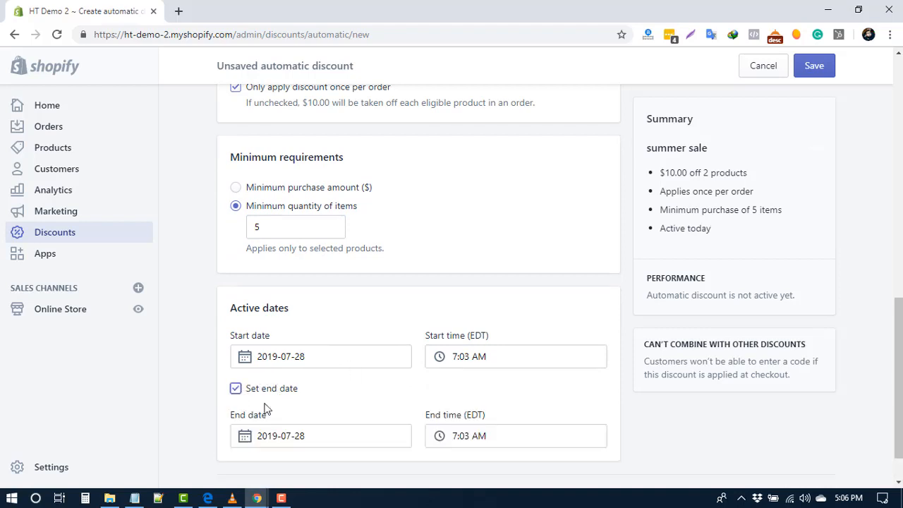
scroll(261, 424, "down", 1)
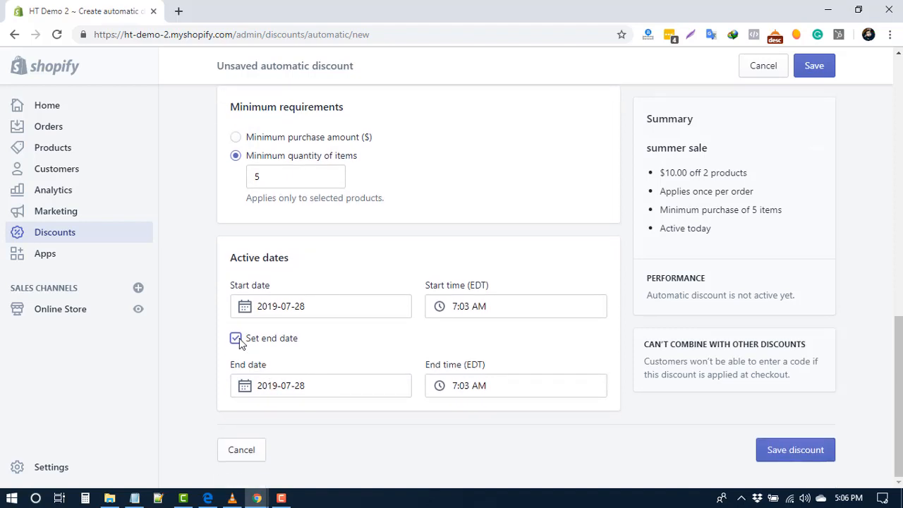
left_click(237, 340)
left_click(360, 317)
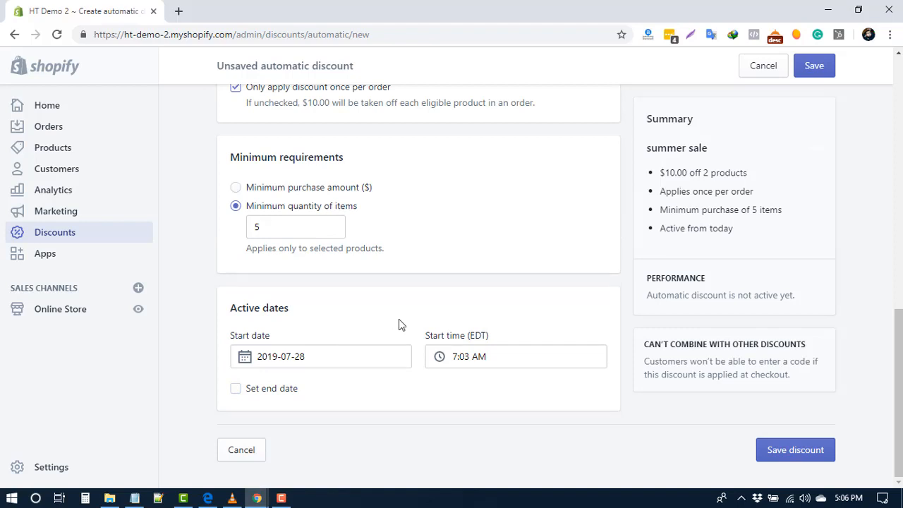
Change the summer sale discount's type to Buy X get Y.
scroll(398, 325, "up", 10)
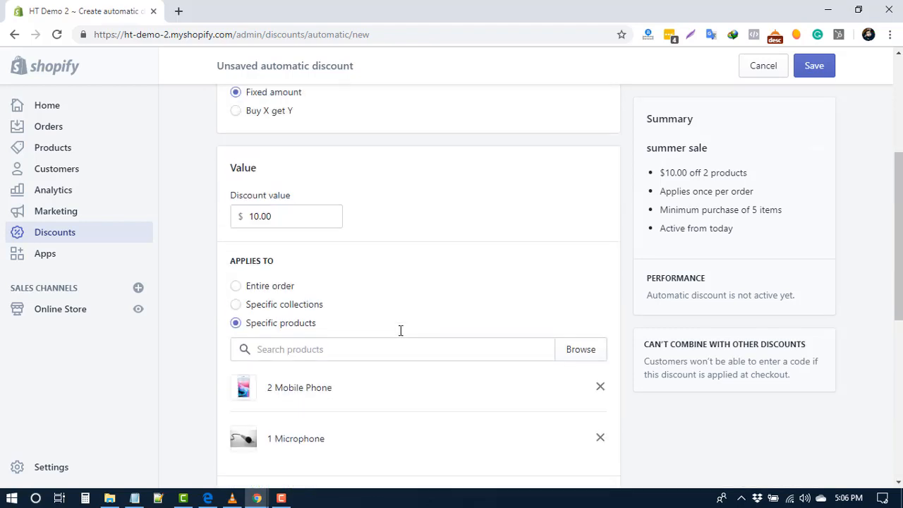
scroll(400, 330, "down", 1)
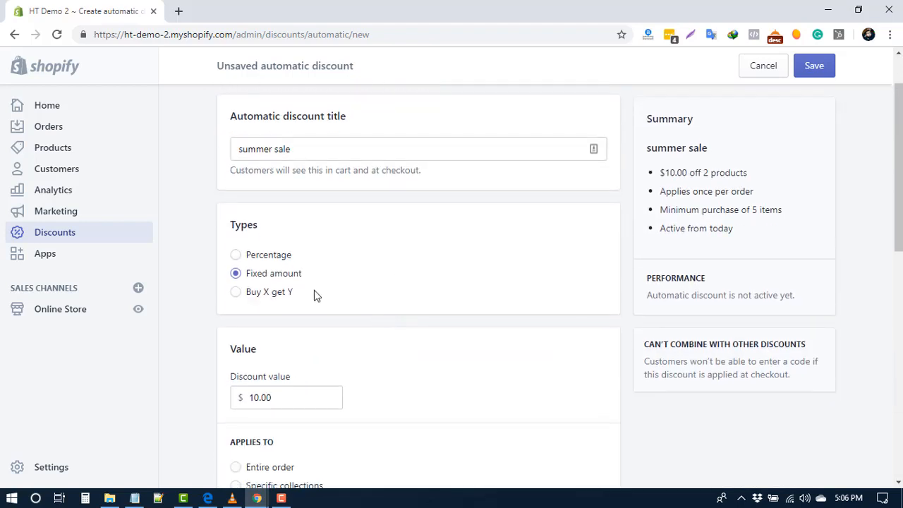
left_click(236, 297)
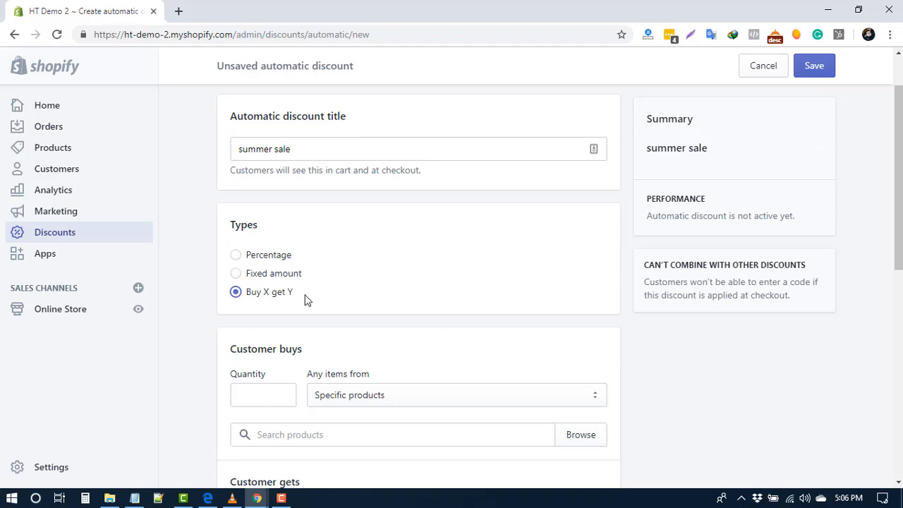
Set what the customer buys to a quantity of 1 from specific products and add 2 Mobile Phone.
scroll(306, 298, "down", 2)
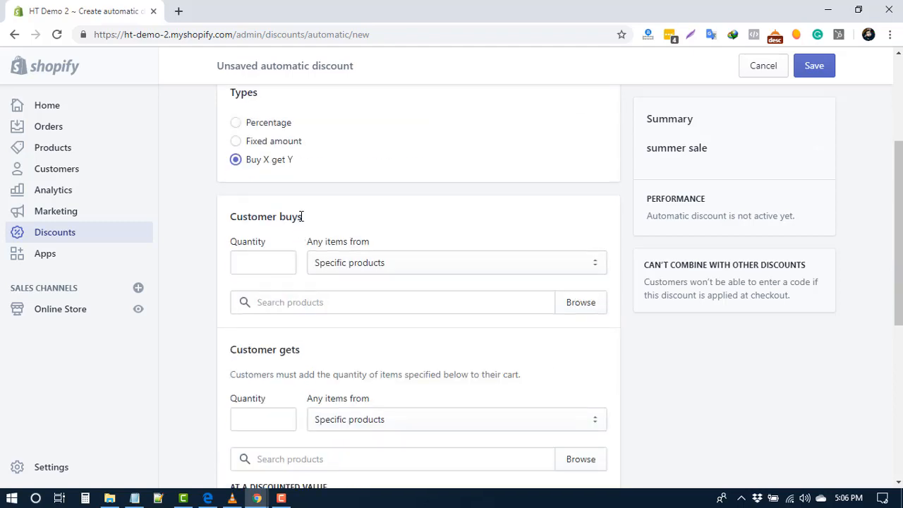
left_click(274, 260)
left_click(367, 265)
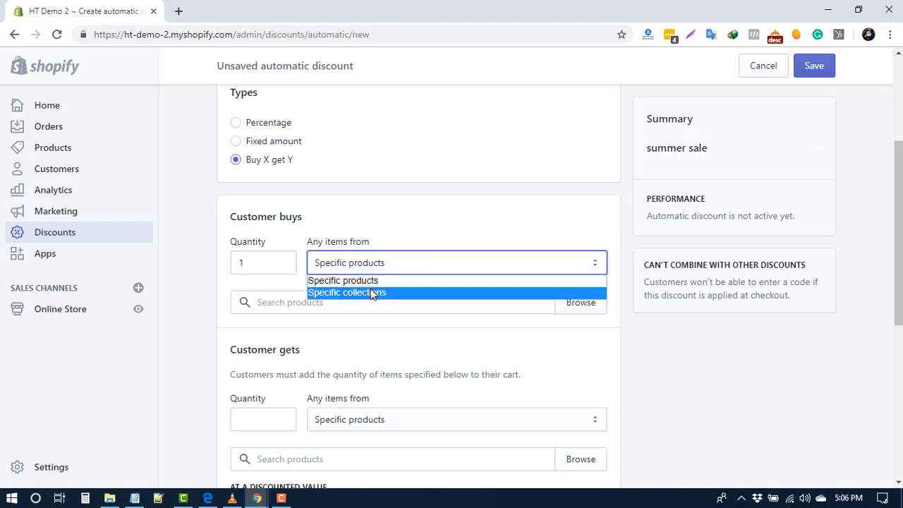
left_click(393, 282)
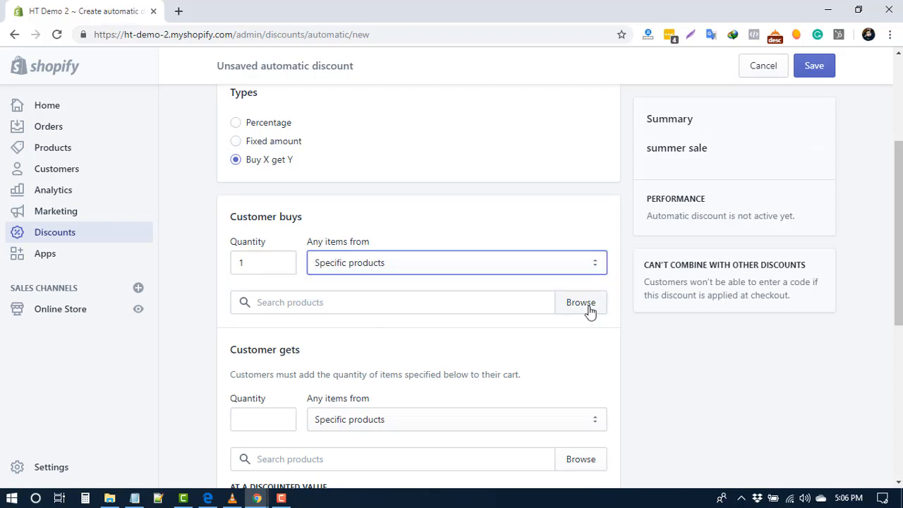
left_click(588, 309)
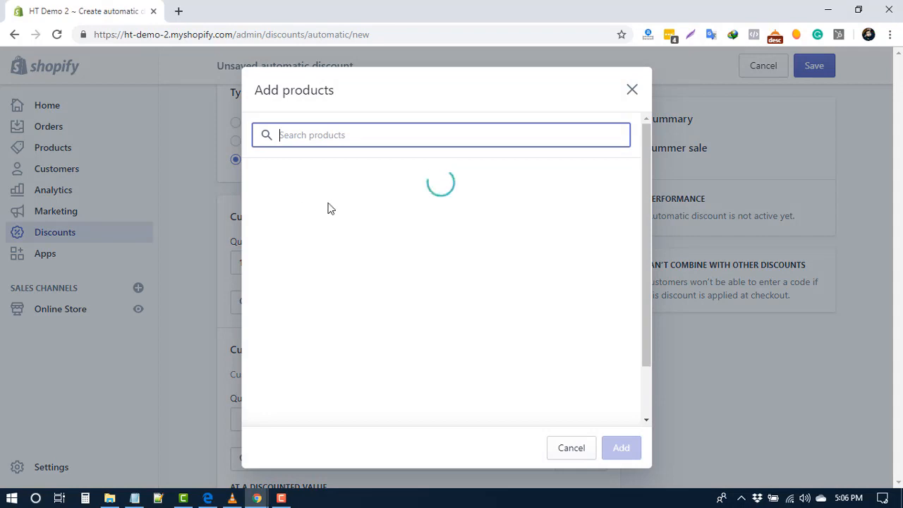
left_click(258, 231)
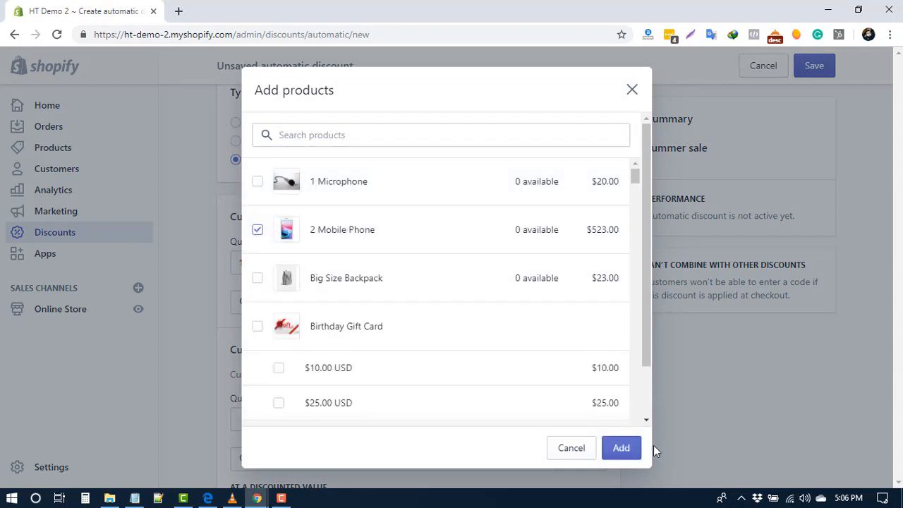
left_click(617, 450)
Set what the customer gets to a quantity of 1 and add the product 1 Microphone.
left_click(286, 270)
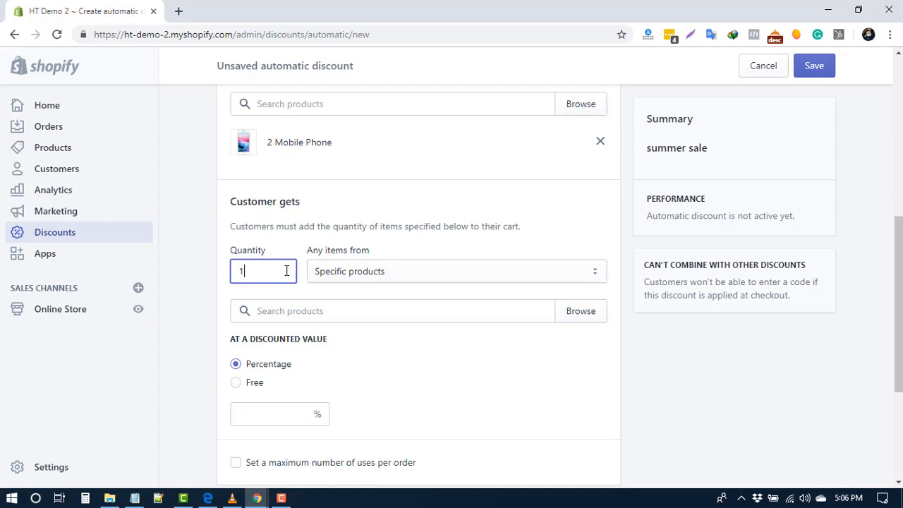
left_click(580, 313)
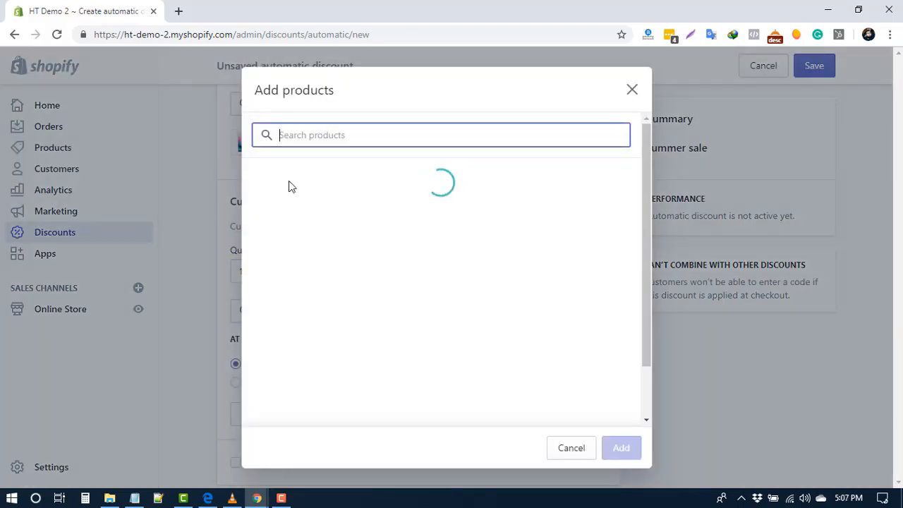
left_click(258, 181)
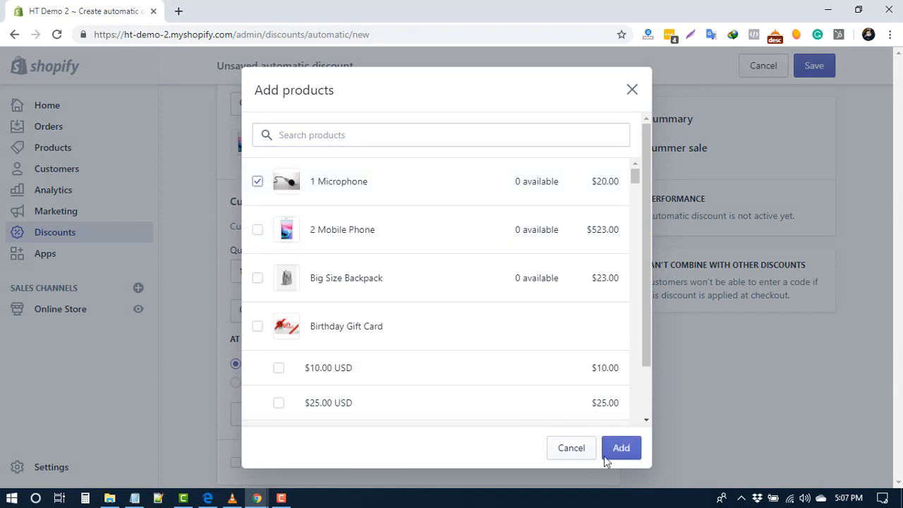
left_click(621, 449)
Try the Free option for the discounted value, and set it to a percentage of 50% instead.
scroll(263, 325, "down", 2)
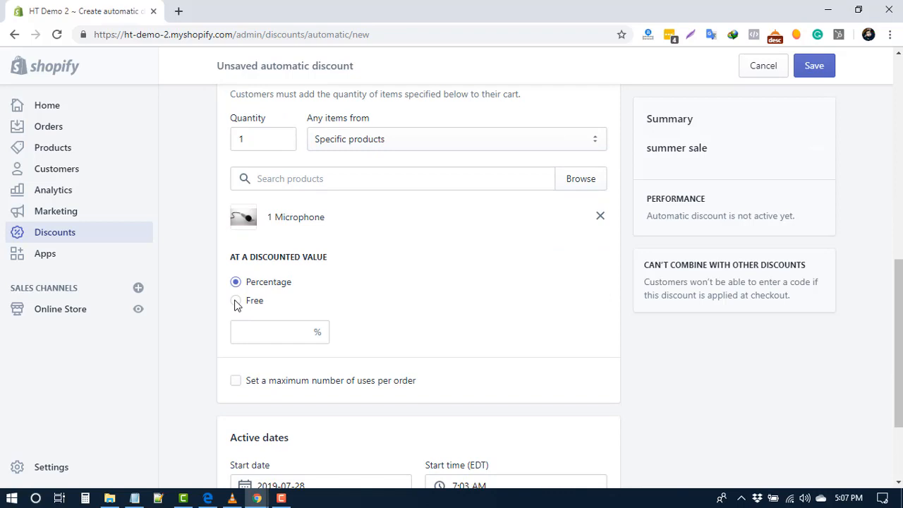
left_click(235, 301)
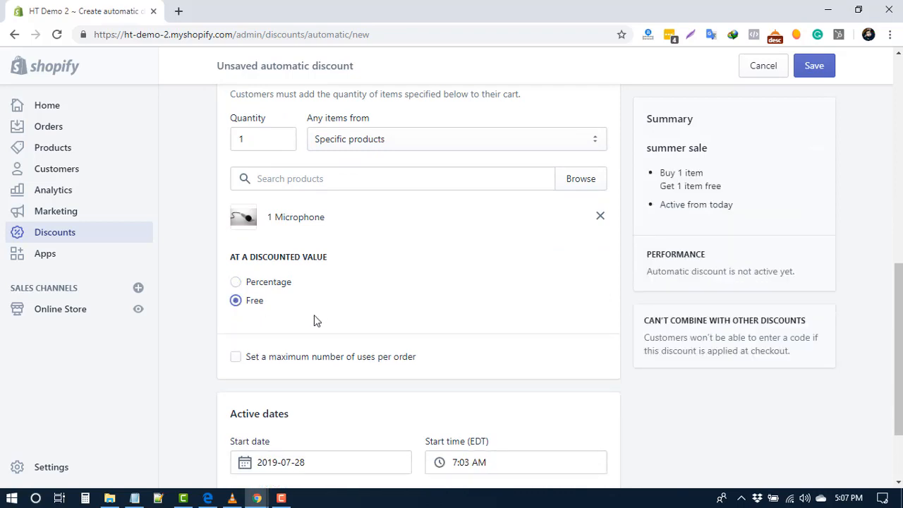
left_click(236, 285)
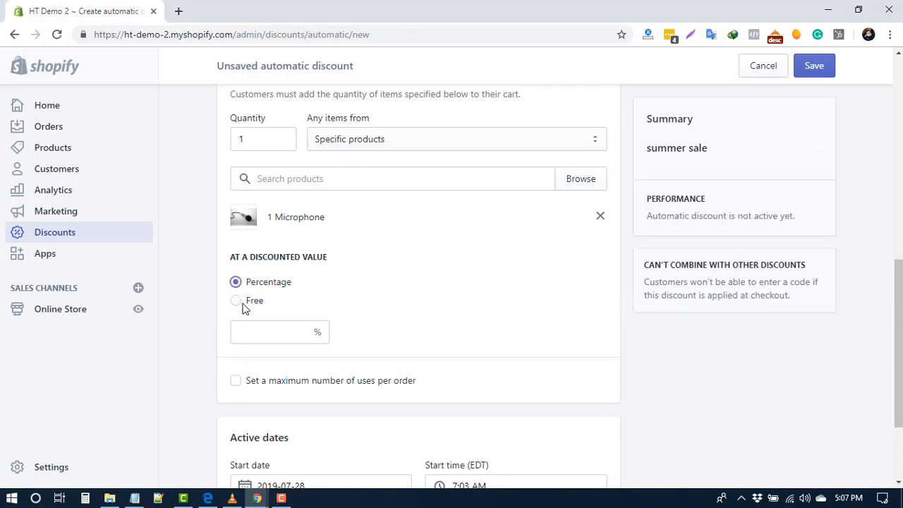
type("50")
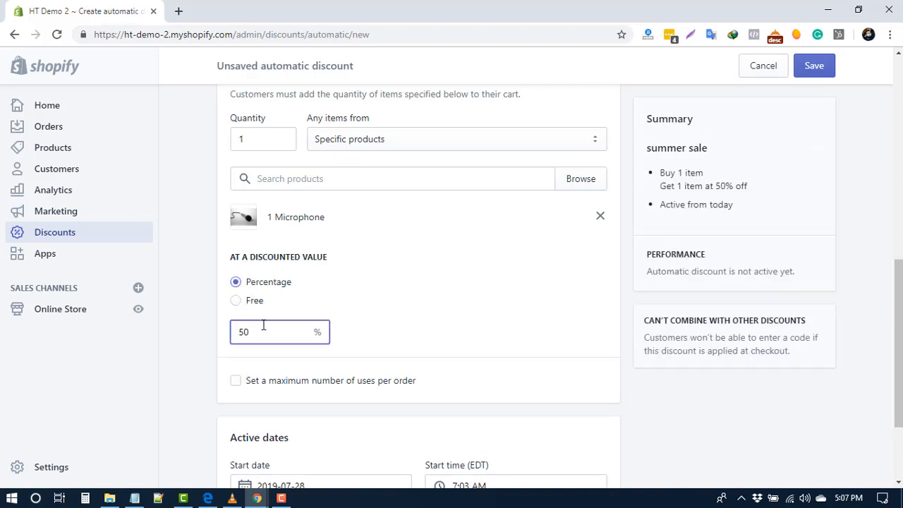
left_click(411, 337)
Enable a maximum number of uses per order for the discount and set it to 1.
scroll(303, 310, "down", 1)
scroll(372, 313, "down", 2)
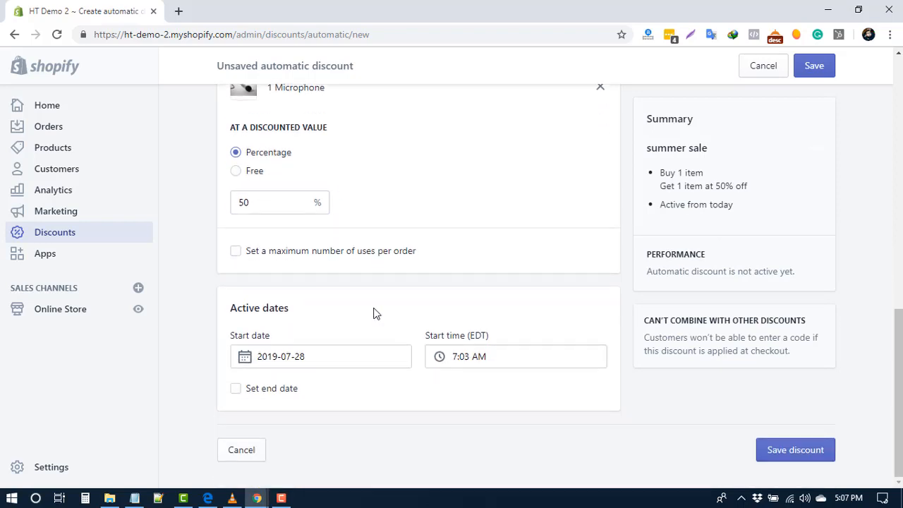
scroll(337, 329, "up", 2)
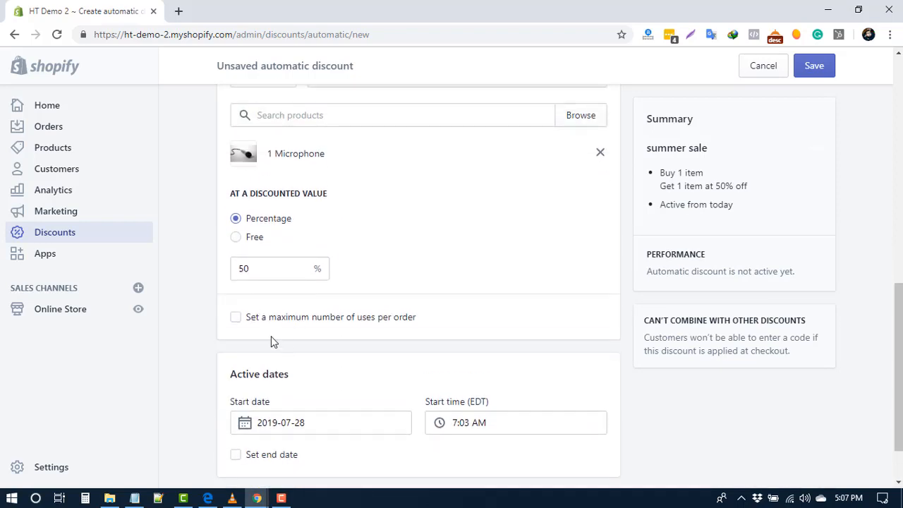
left_click(237, 317)
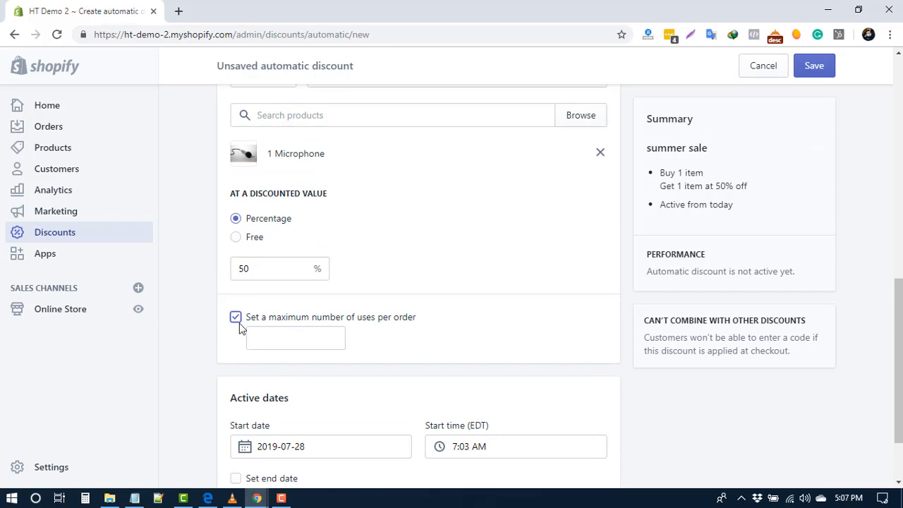
left_click(300, 333)
type("1")
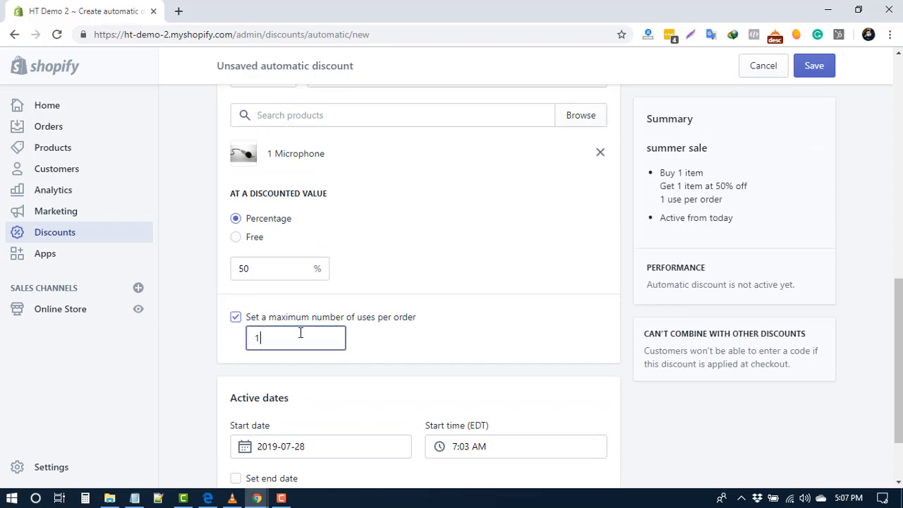
left_click(405, 348)
scroll(402, 348, "down", 2)
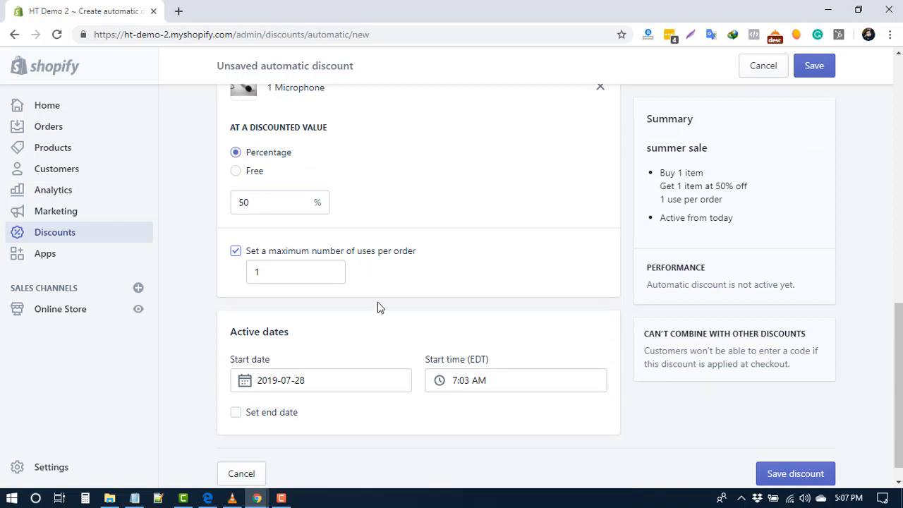
scroll(378, 306, "up", 1)
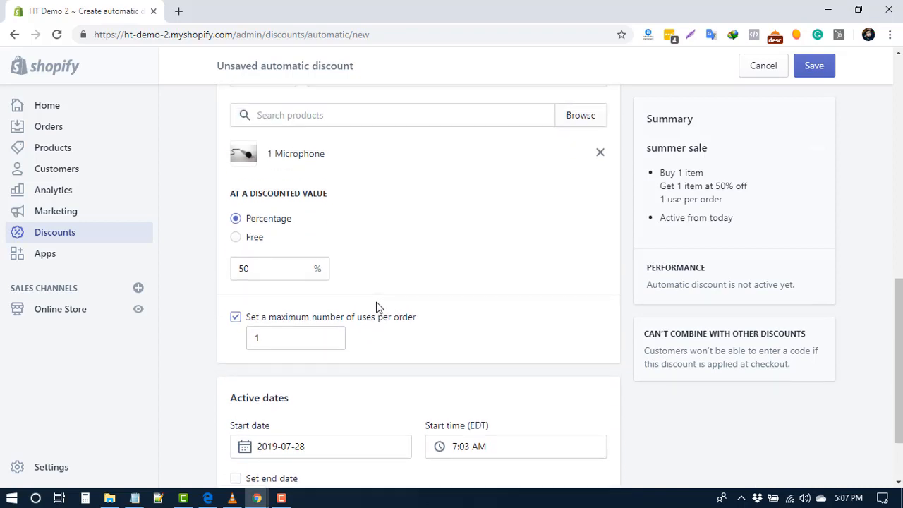